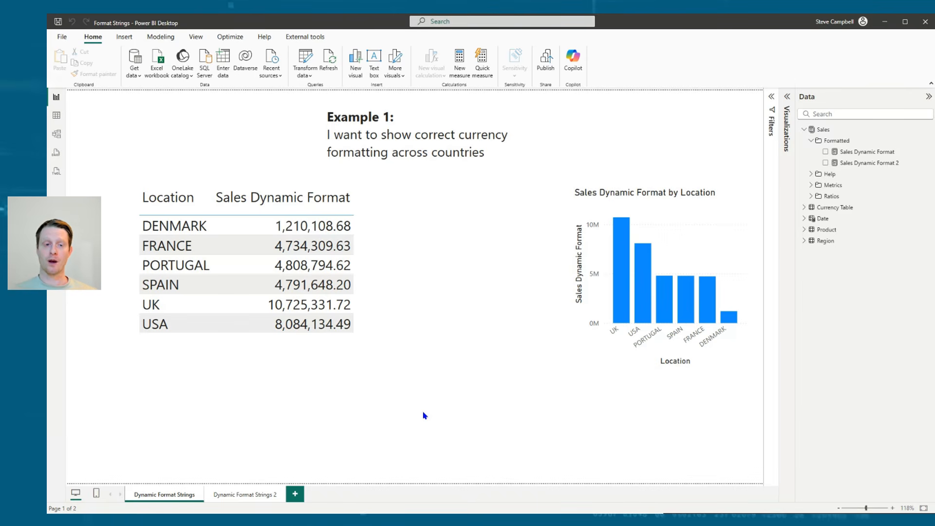
Set the Sales Dynamic Format measure's format to Whole number
{"action": "left_click", "coordinate": [414, 233]}
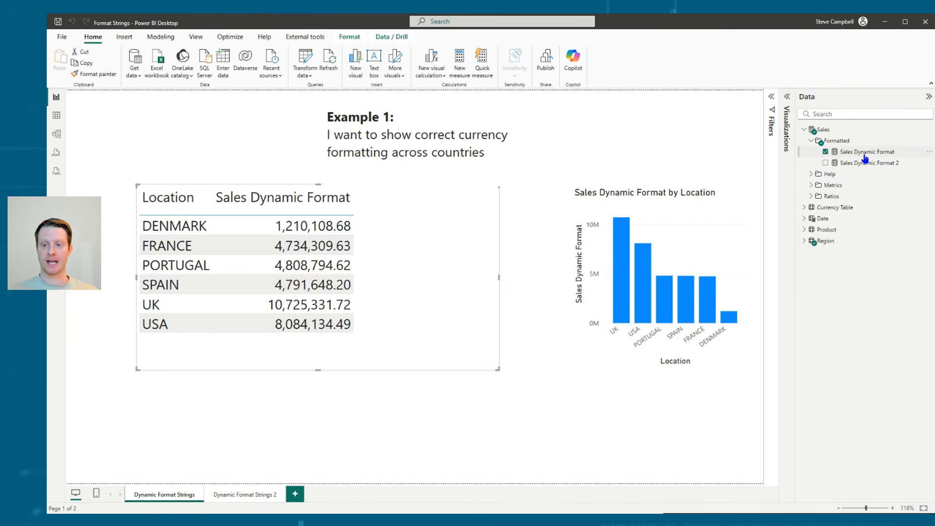
{"action": "left_click", "coordinate": [864, 151]}
{"action": "left_click", "coordinate": [771, 97]}
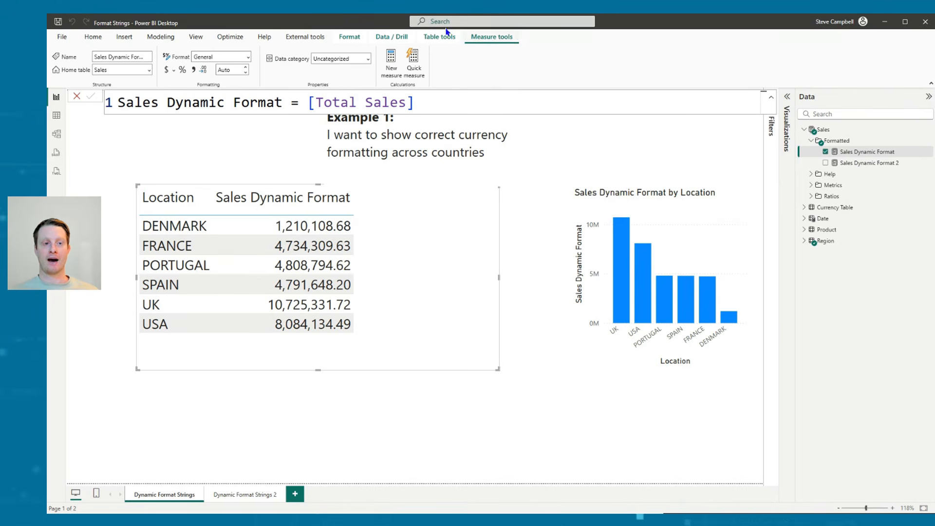
{"action": "left_click", "coordinate": [247, 57]}
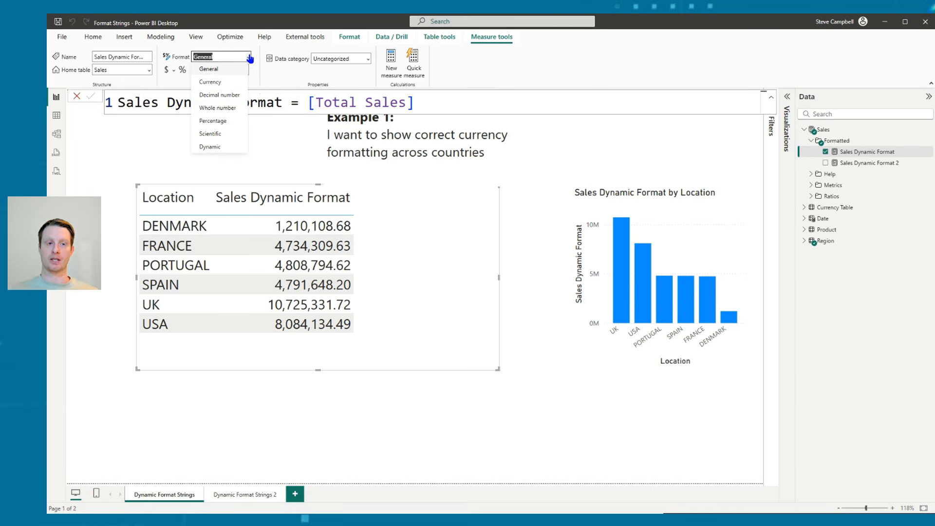
{"action": "left_click", "coordinate": [235, 108]}
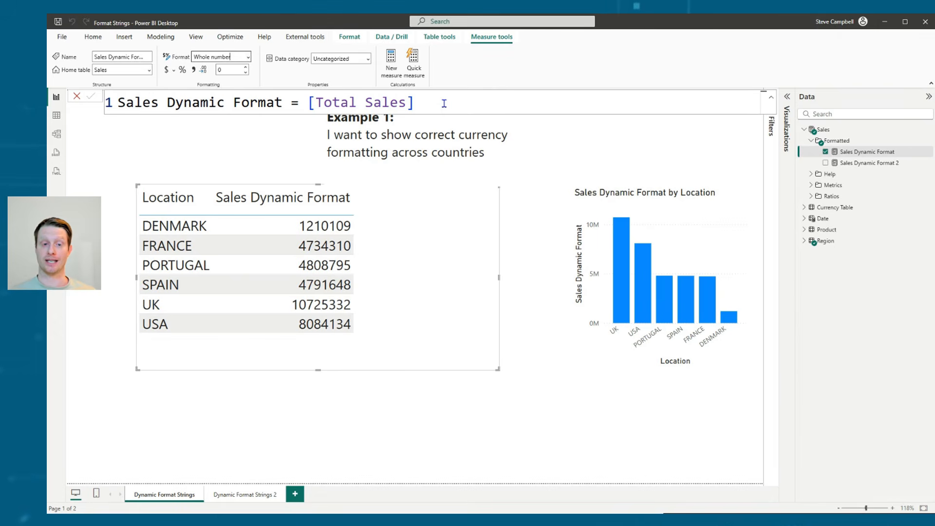
Copy Denmark's Sales Dynamic Format value from the table and paste it into a blank Notepad document
{"action": "right_click", "coordinate": [339, 227]}
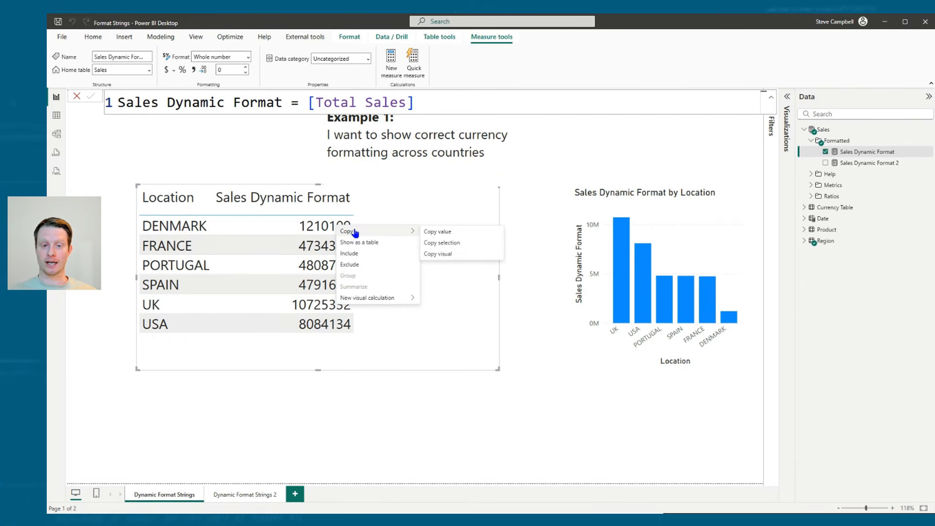
{"action": "left_click", "coordinate": [440, 234]}
{"action": "key", "text": "alt+Tab"}
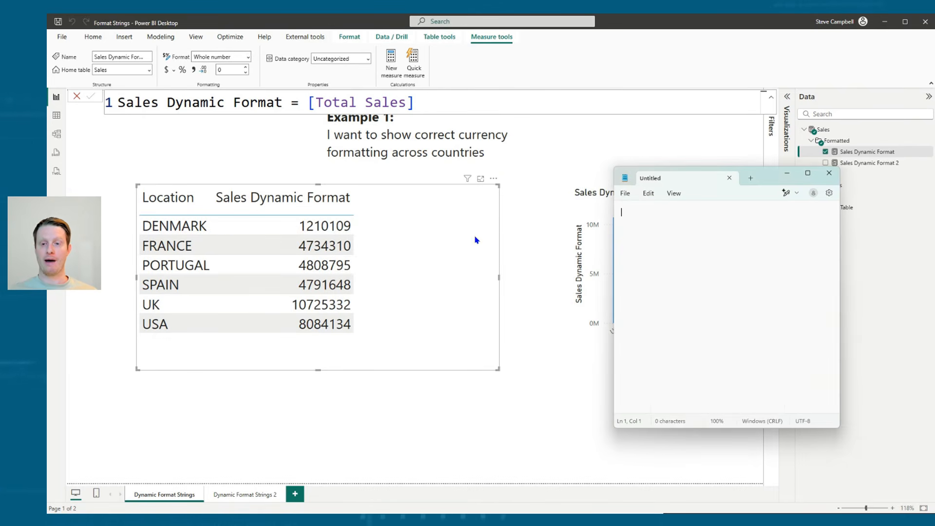
{"action": "right_click", "coordinate": [650, 219]}
{"action": "left_click", "coordinate": [680, 288]}
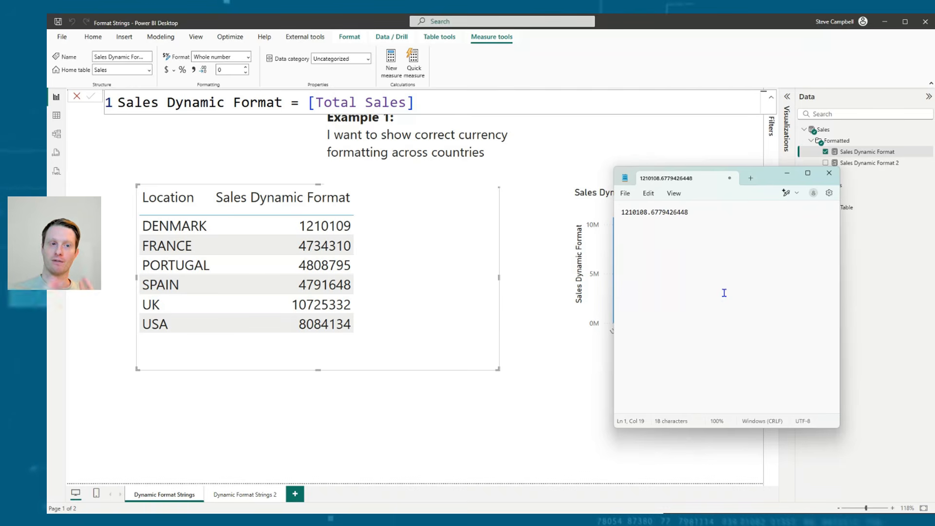
Clear the pasted value from Notepad and return to the location table in the Power BI report
{"action": "left_click_drag", "start_coordinate": [717, 265], "coordinate": [620, 244]}
{"action": "key", "text": "BackSpace"}
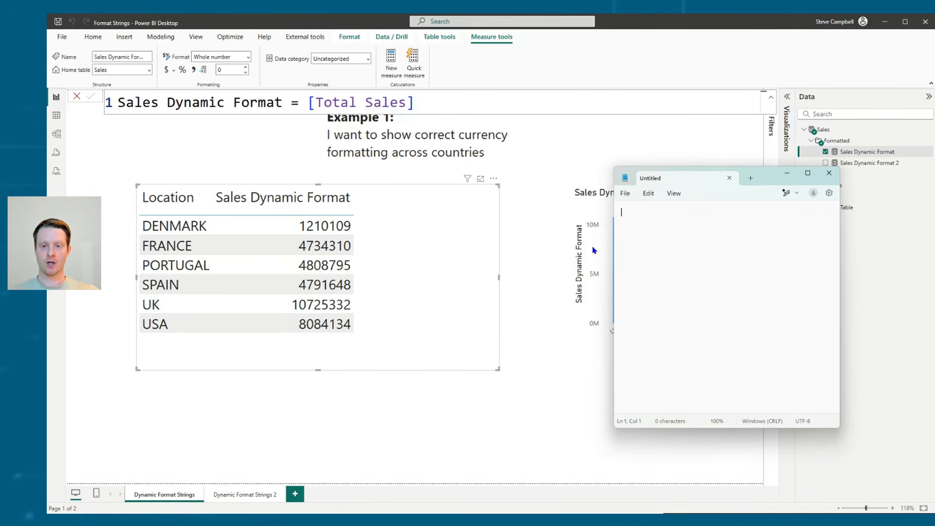
{"action": "left_click", "coordinate": [586, 148]}
{"action": "left_click", "coordinate": [445, 242]}
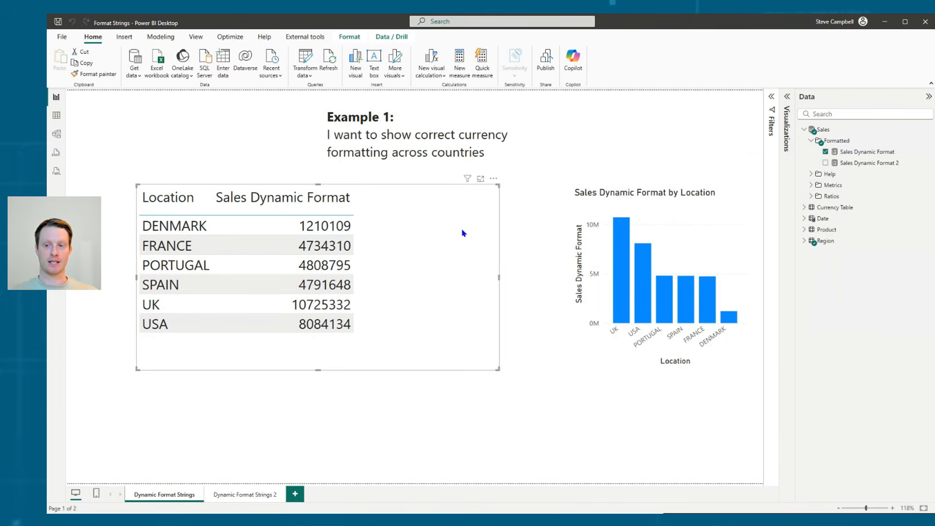
Examine the model relationship between Sales and Currency Table on the Currency column, and open the table data
{"action": "left_click", "coordinate": [850, 151]}
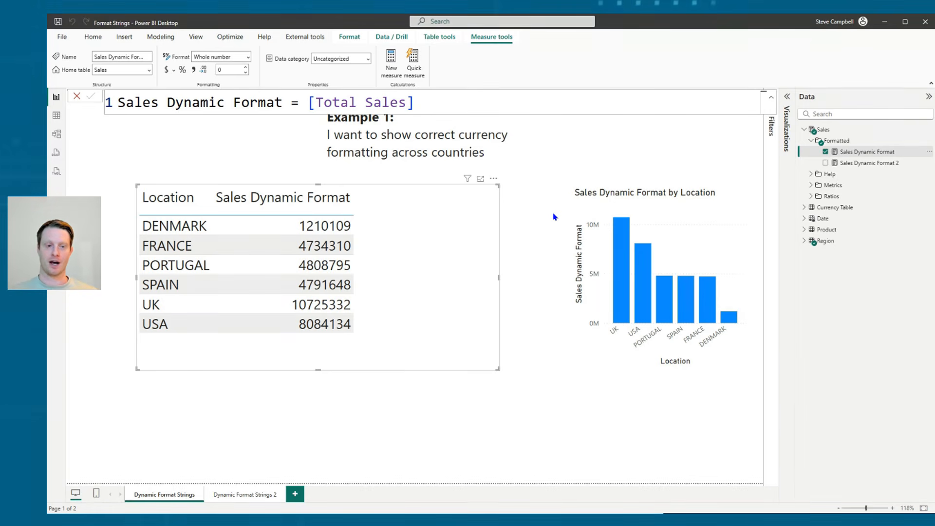
{"action": "left_click", "coordinate": [56, 115]}
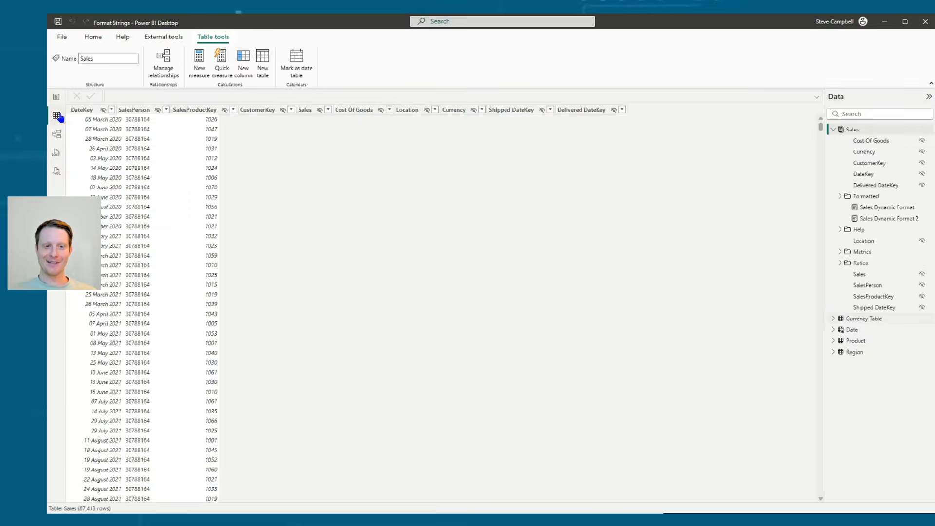
{"action": "left_click", "coordinate": [56, 134]}
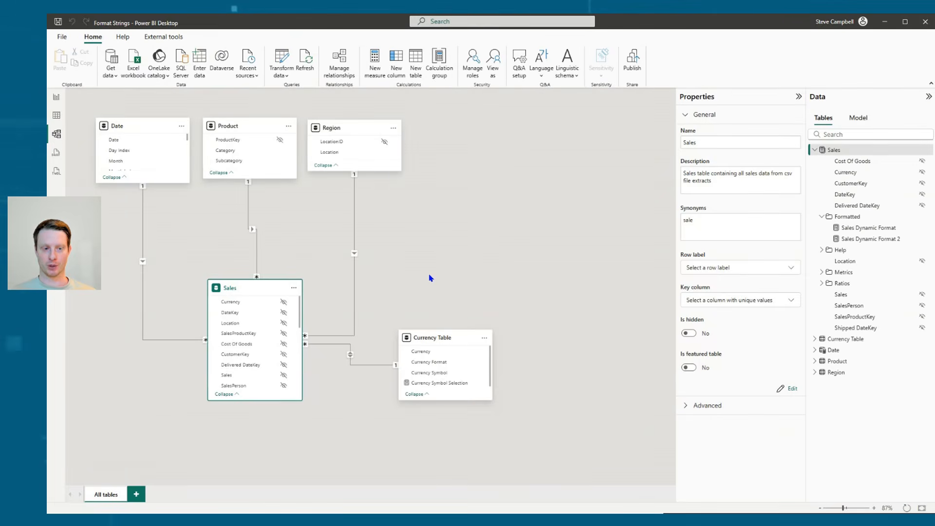
{"action": "mouse_move", "coordinate": [254, 288]}
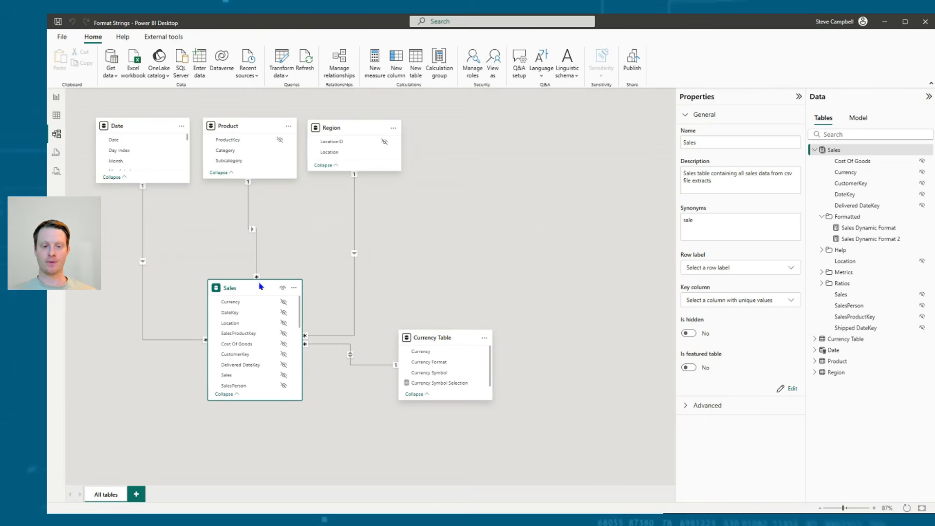
{"action": "left_click", "coordinate": [458, 342]}
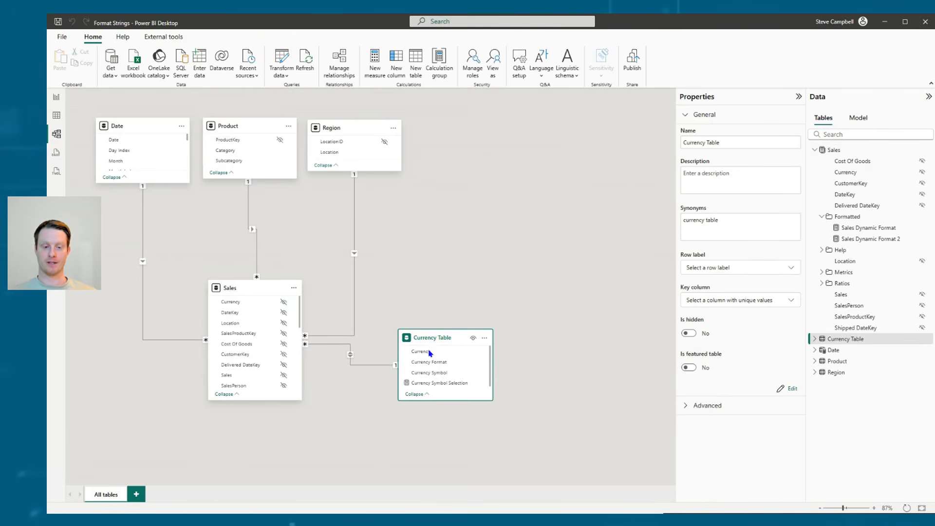
{"action": "left_click", "coordinate": [350, 363]}
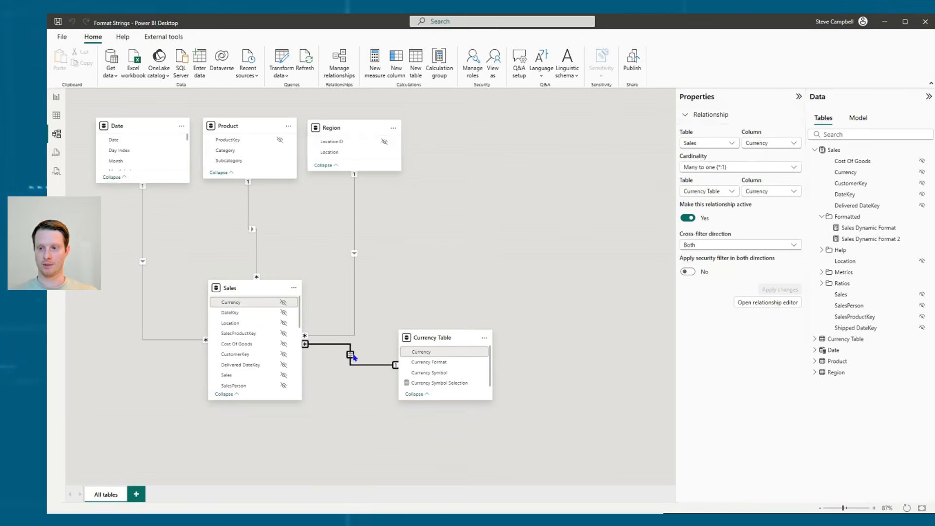
{"action": "left_click", "coordinate": [61, 115]}
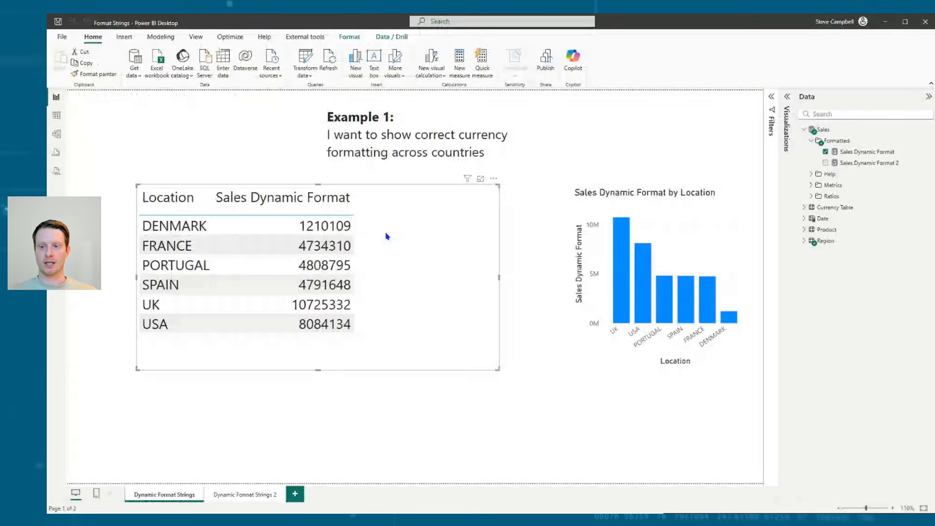
Create the Sales measure Format String = SELECTEDVALUE('Currency Table'[Currency Format]) and add it to the location table
{"action": "right_click", "coordinate": [828, 130]}
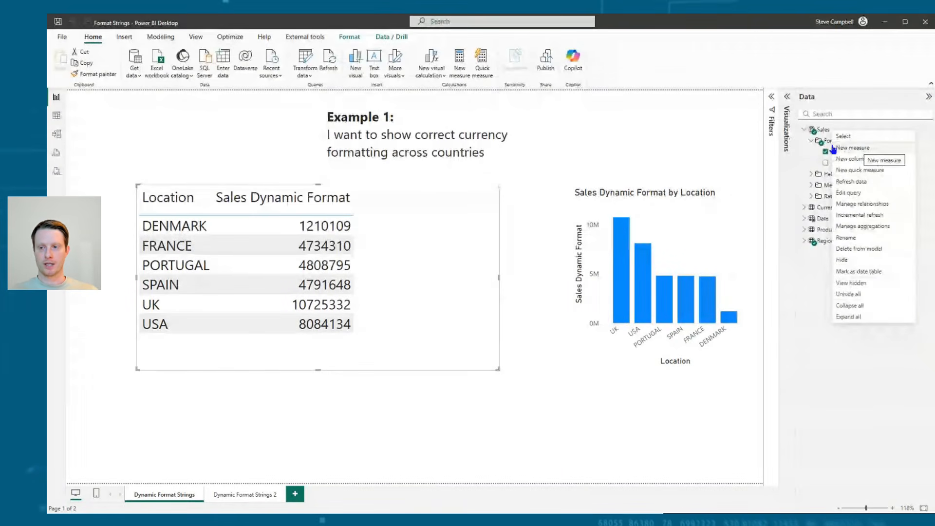
{"action": "right_click", "coordinate": [831, 142]}
{"action": "left_click", "coordinate": [833, 145]}
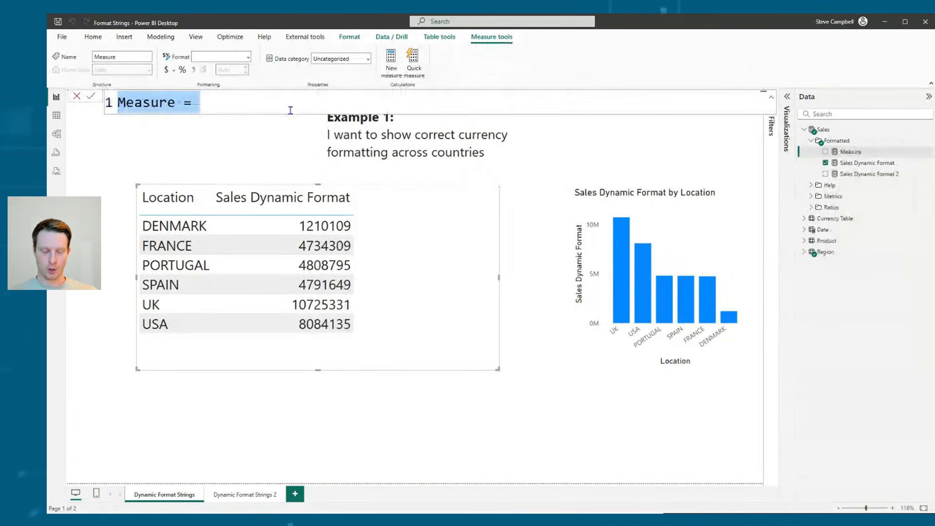
{"action": "type", "text": "Forma"}
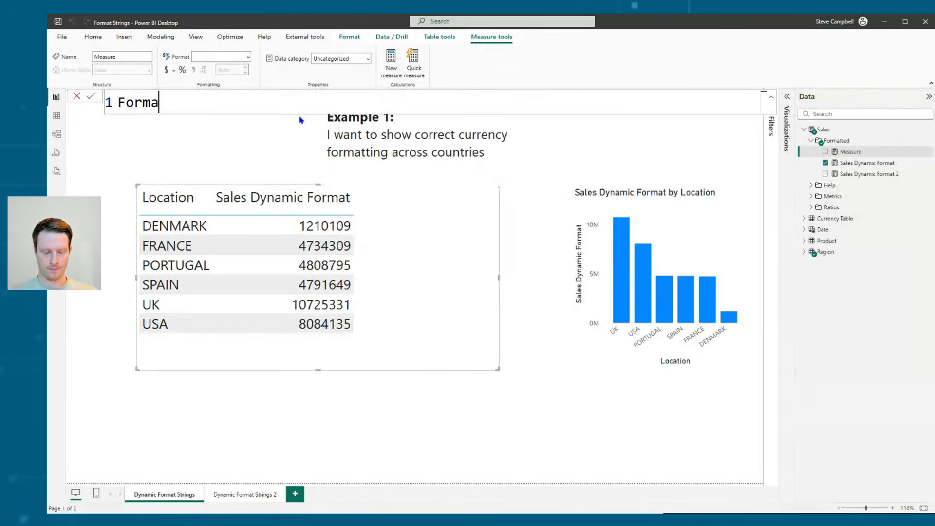
{"action": "type", "text": "t String "}
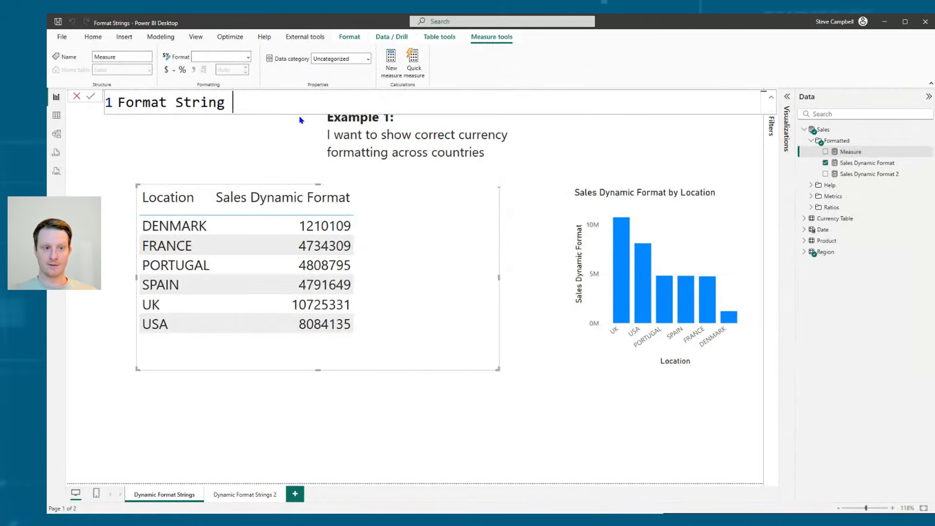
{"action": "type", "text": "= sel"}
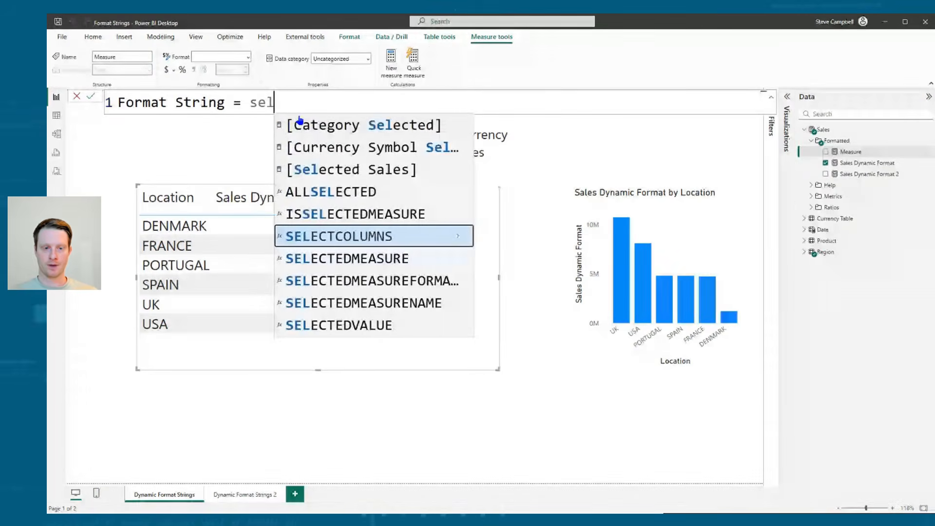
{"action": "left_click", "coordinate": [355, 327]}
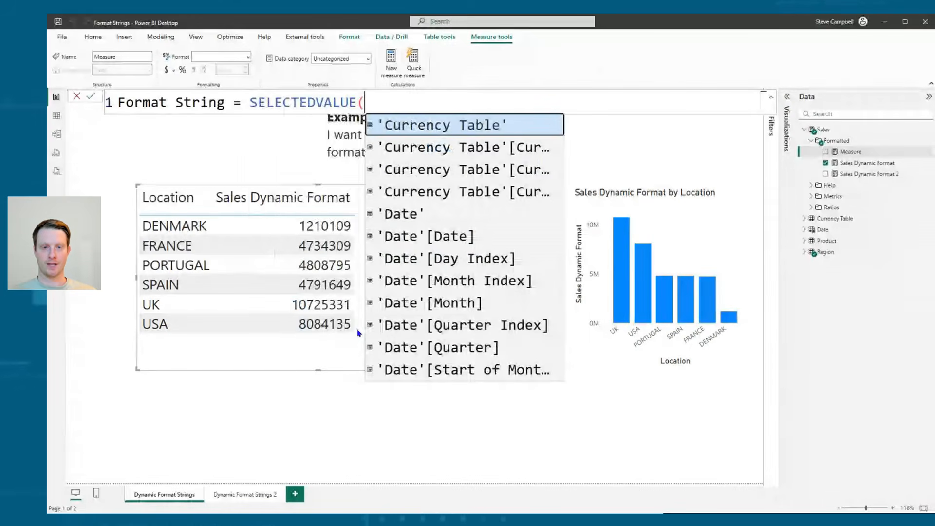
{"action": "left_click", "coordinate": [534, 162]}
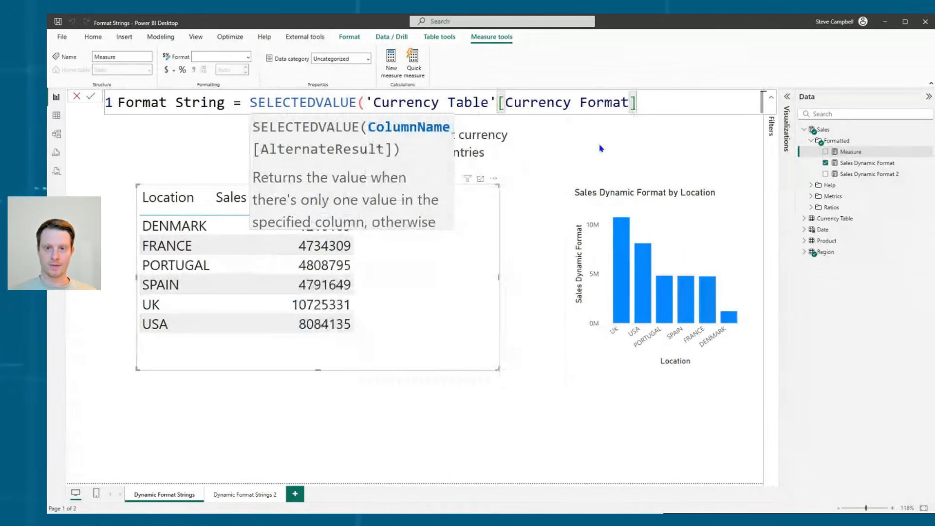
{"action": "type", "text": ")"}
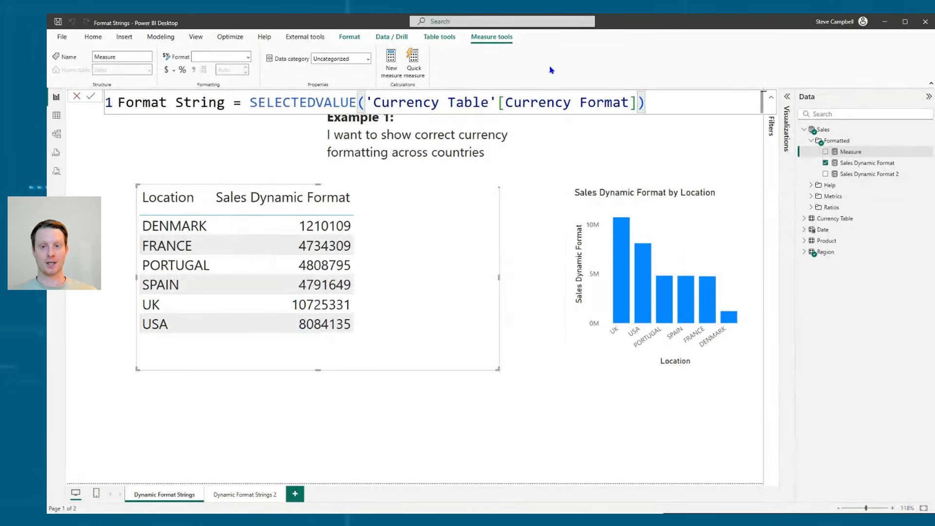
{"action": "key", "text": "Return"}
{"action": "left_click_drag", "start_coordinate": [856, 152], "coordinate": [433, 263]}
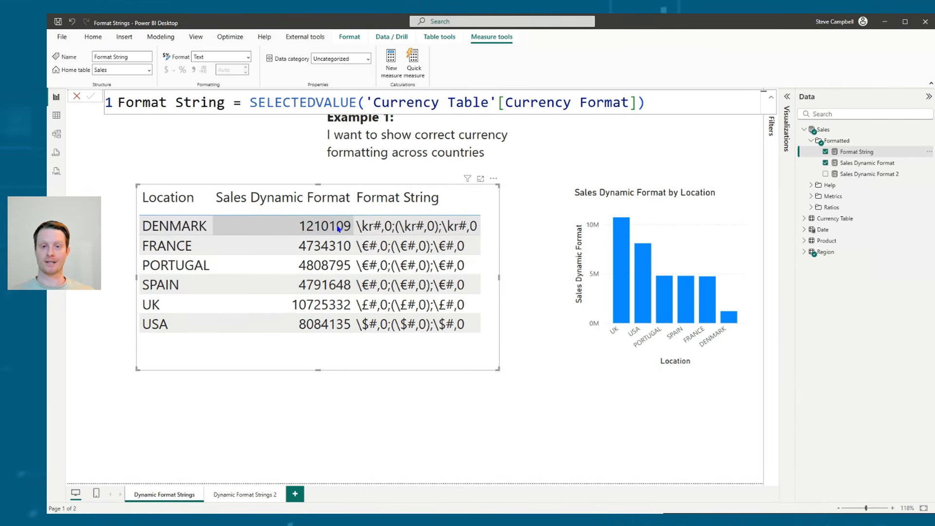
Select the Format String measure's expression text, and set the Sales Dynamic Format measure's format to Dynamic
{"action": "left_click_drag", "start_coordinate": [645, 102], "coordinate": [250, 104]}
{"action": "key", "text": "ctrl+c"}
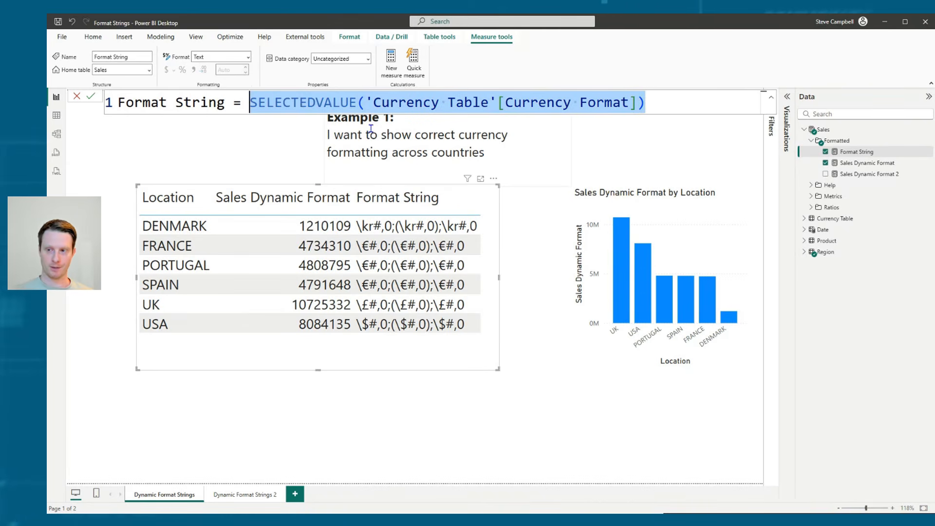
{"action": "left_click", "coordinate": [878, 167]}
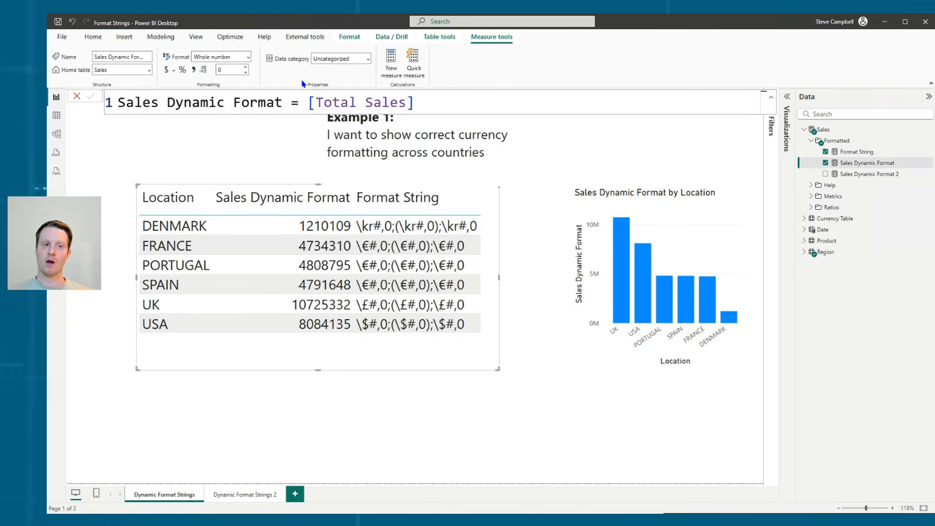
{"action": "left_click", "coordinate": [248, 59]}
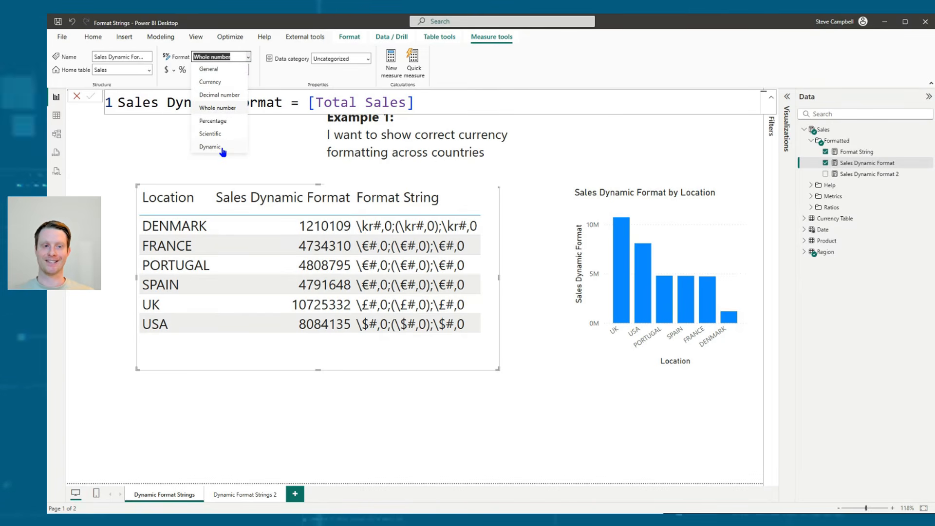
{"action": "left_click", "coordinate": [239, 144]}
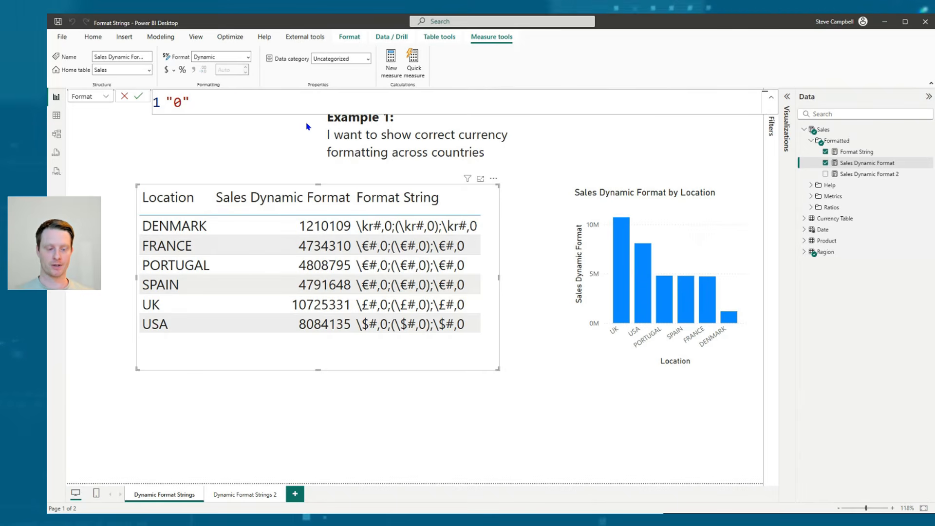
{"action": "key", "text": "Return"}
View the Sales Dynamic Format measure's DAX expression and return to its format expression
{"action": "left_click", "coordinate": [106, 99]}
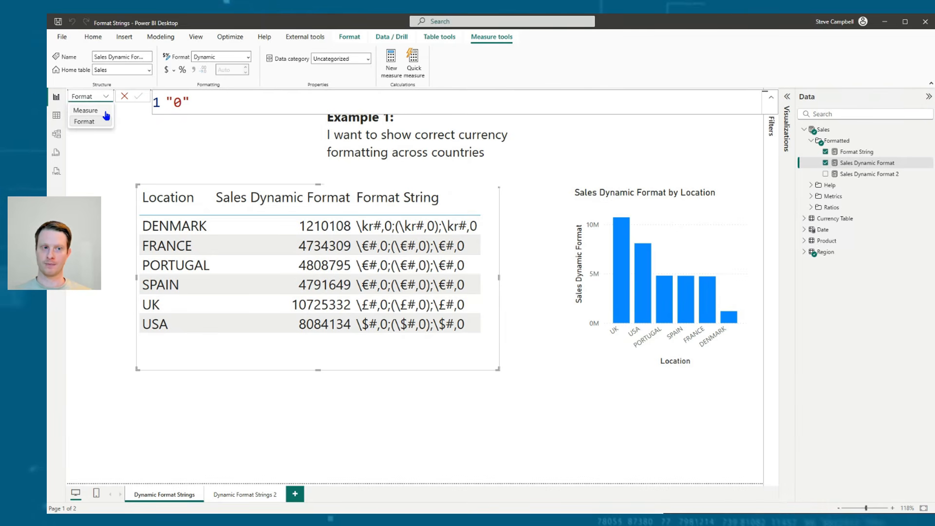
{"action": "left_click", "coordinate": [106, 111]}
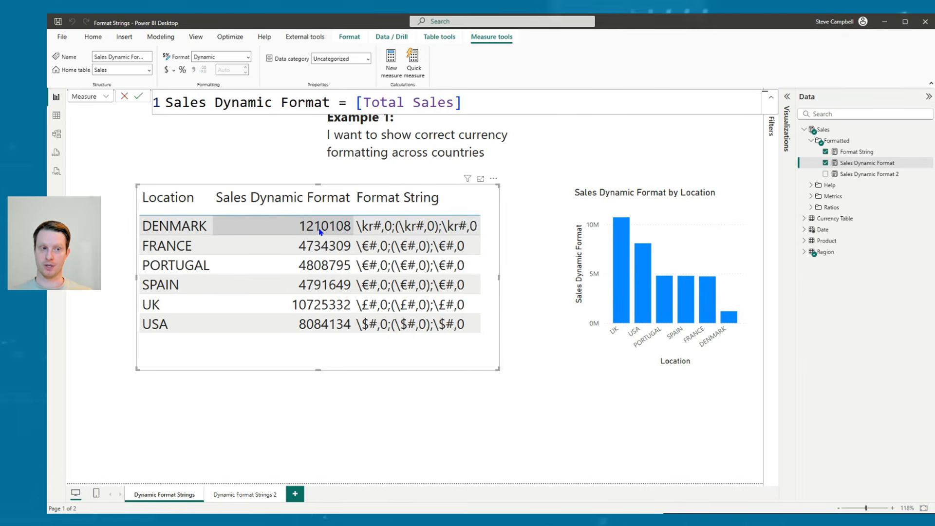
{"action": "left_click", "coordinate": [102, 100]}
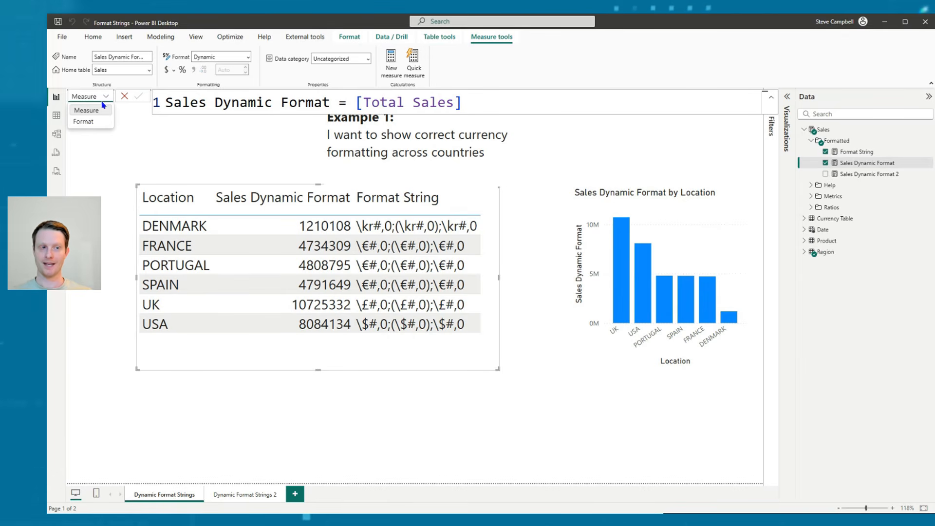
{"action": "left_click", "coordinate": [84, 121]}
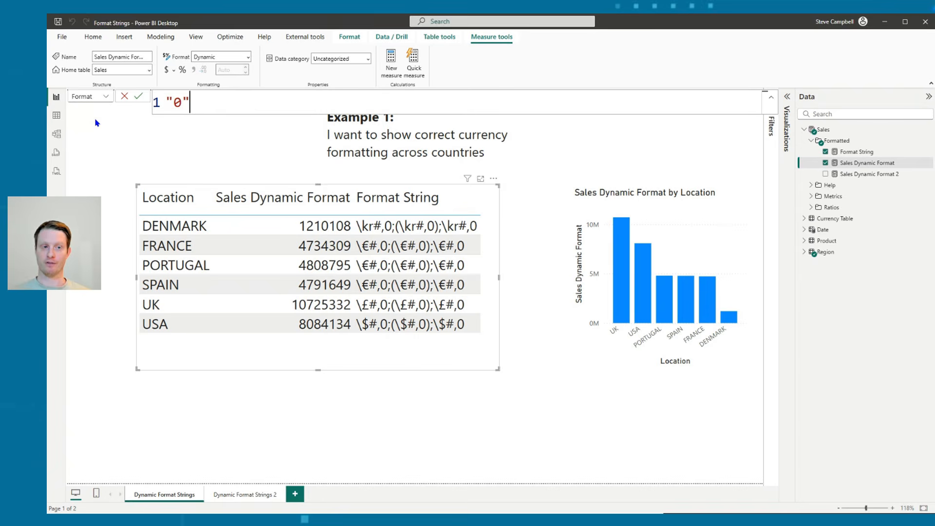
Change the dynamic format expression of Sales Dynamic Format to "0.000" and commit it
{"action": "double_click", "coordinate": [185, 103]}
{"action": "type", "text": "0.000"}
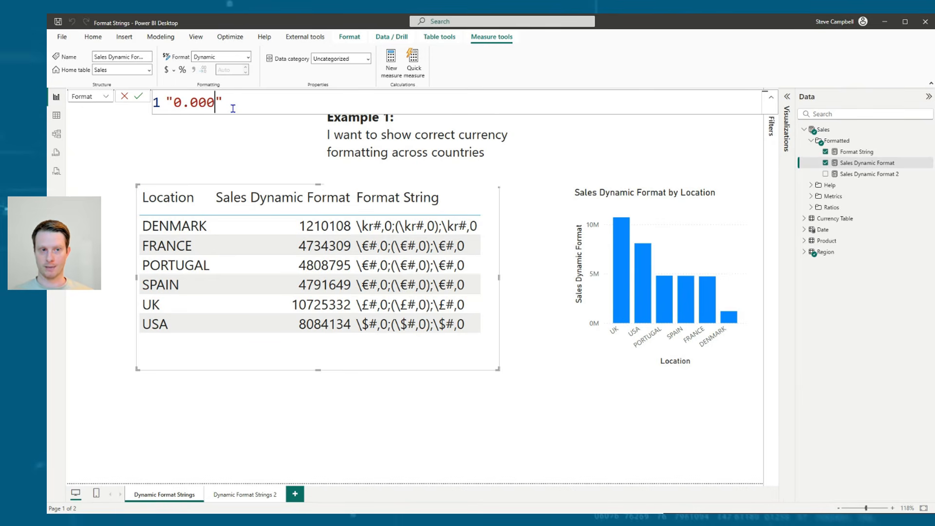
{"action": "key", "text": "Return"}
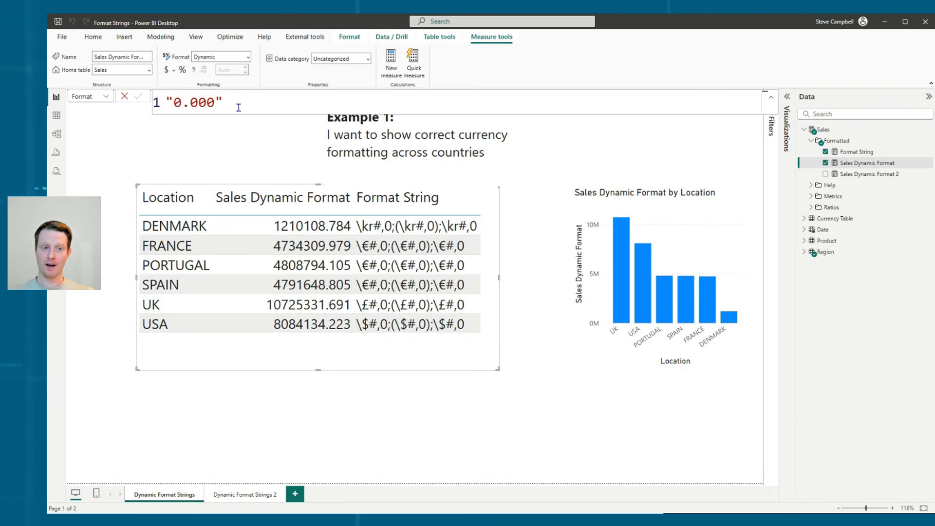
Replace the Sales Dynamic Format measure's dynamic format expression with SELECTEDVALUE('Currency Table'[Currency Format]) and commit it
{"action": "double_click", "coordinate": [215, 101]}
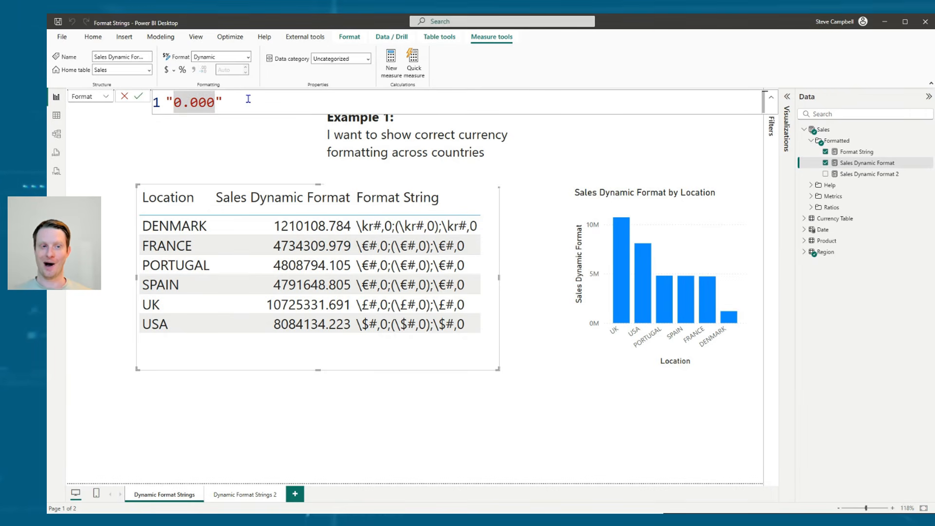
{"action": "left_click_drag", "start_coordinate": [223, 102], "coordinate": [166, 102]}
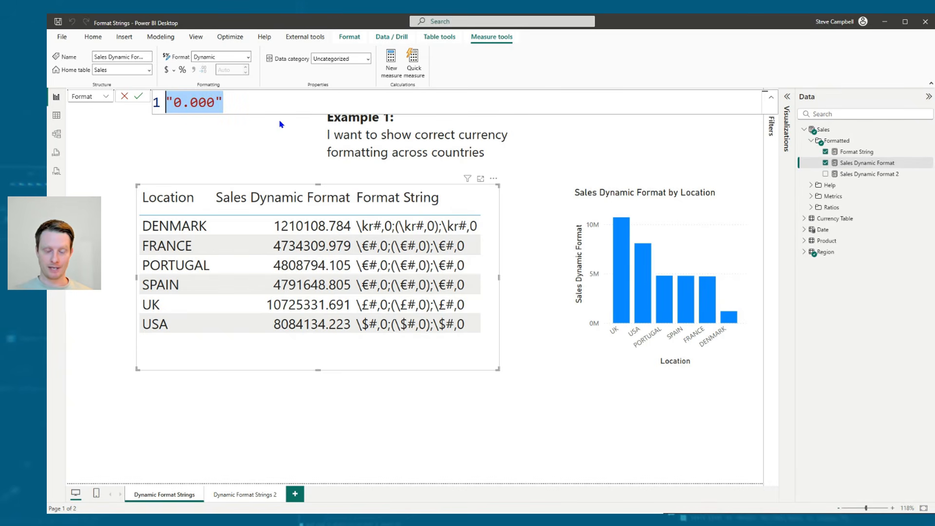
{"action": "key", "text": "ctrl+v"}
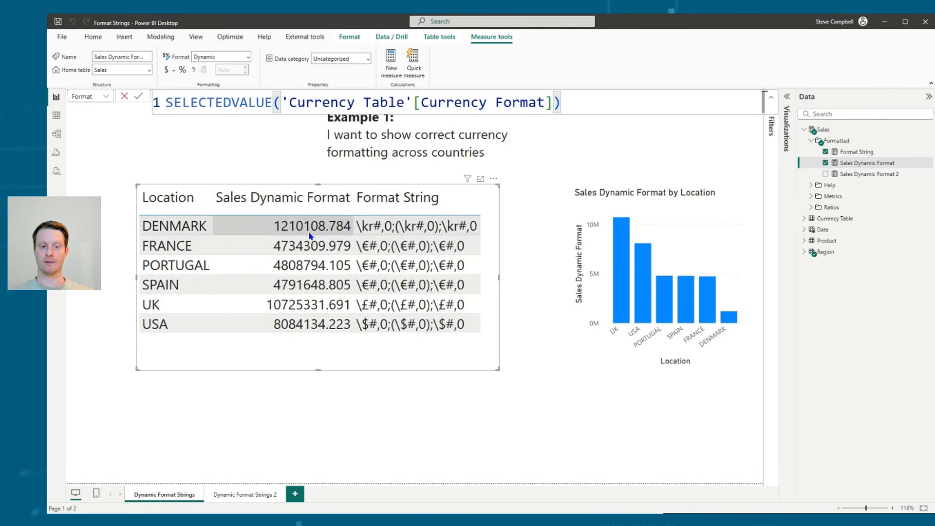
{"action": "key", "text": "Return"}
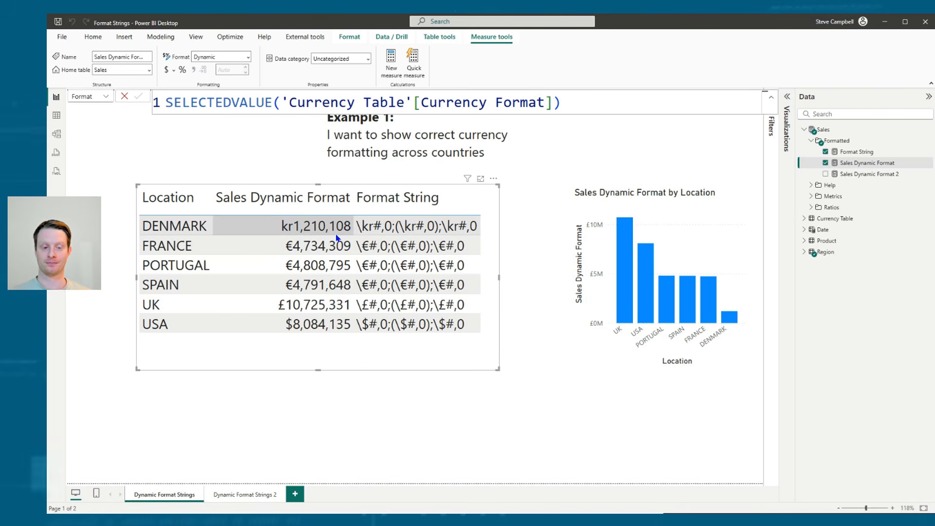
On the Dynamic Format Strings 2 page, examine the emoji and numeric branches of the Sales Dynamic Format 2 measure's format expression
{"action": "left_click", "coordinate": [243, 494]}
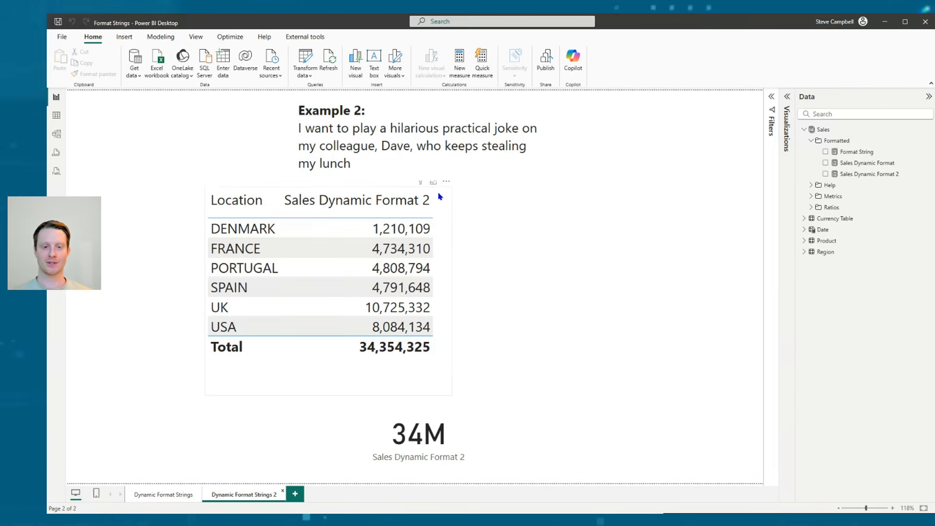
{"action": "left_click", "coordinate": [870, 174]}
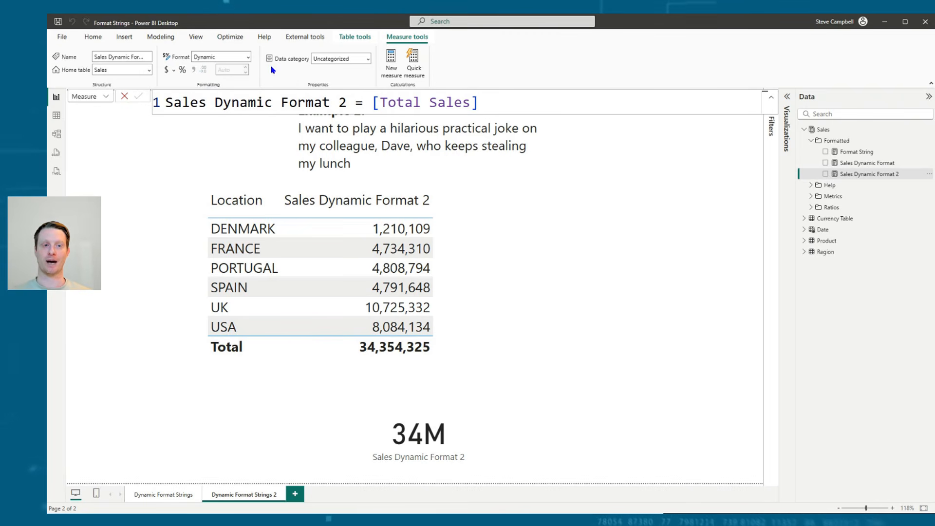
{"action": "left_click", "coordinate": [99, 99]}
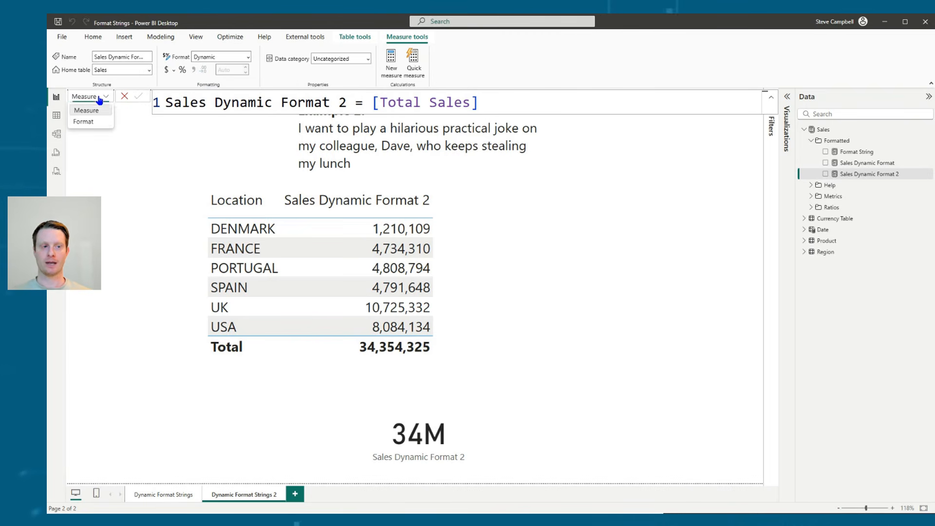
{"action": "left_click", "coordinate": [98, 122]}
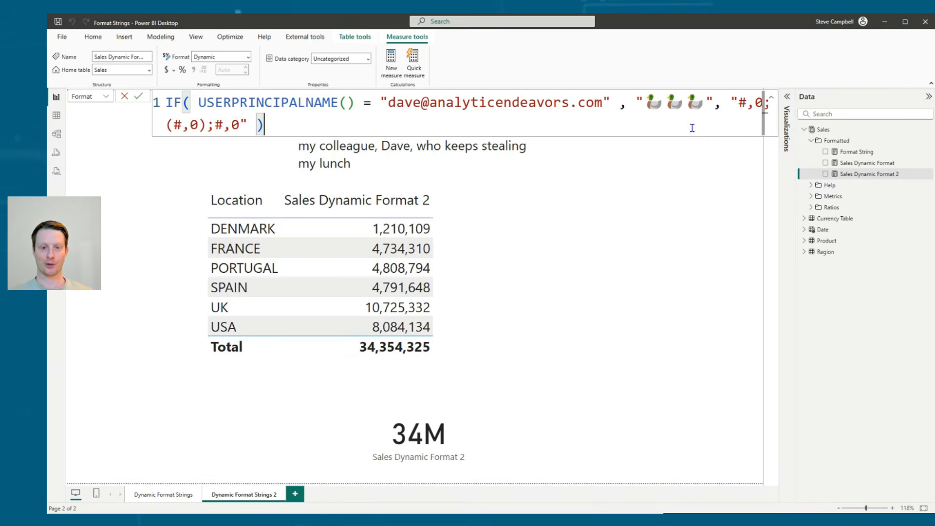
{"action": "left_click_drag", "start_coordinate": [196, 101], "coordinate": [704, 102]}
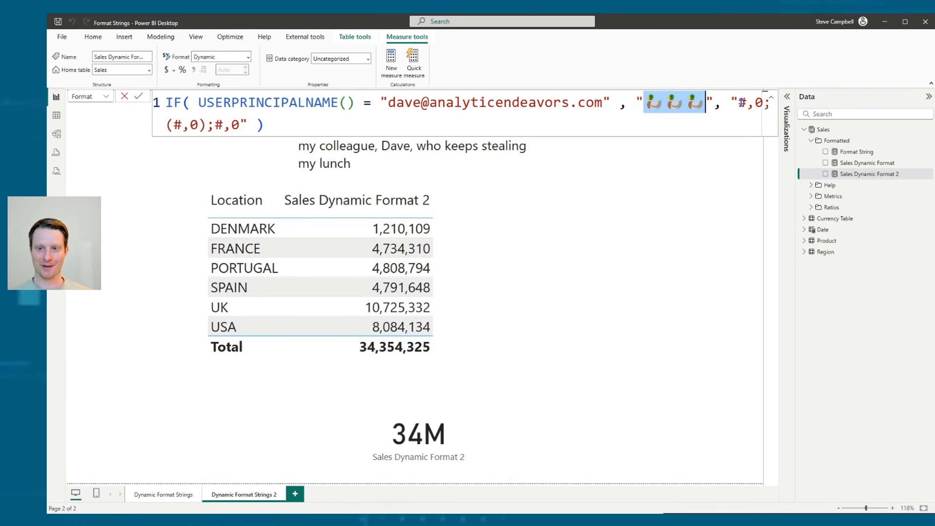
{"action": "left_click", "coordinate": [730, 102]}
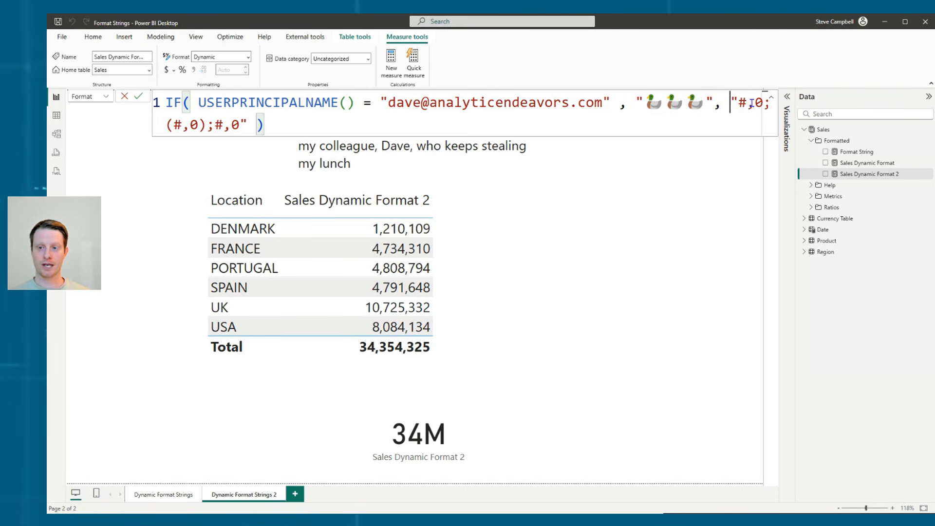
{"action": "left_click_drag", "start_coordinate": [739, 103], "coordinate": [239, 125]}
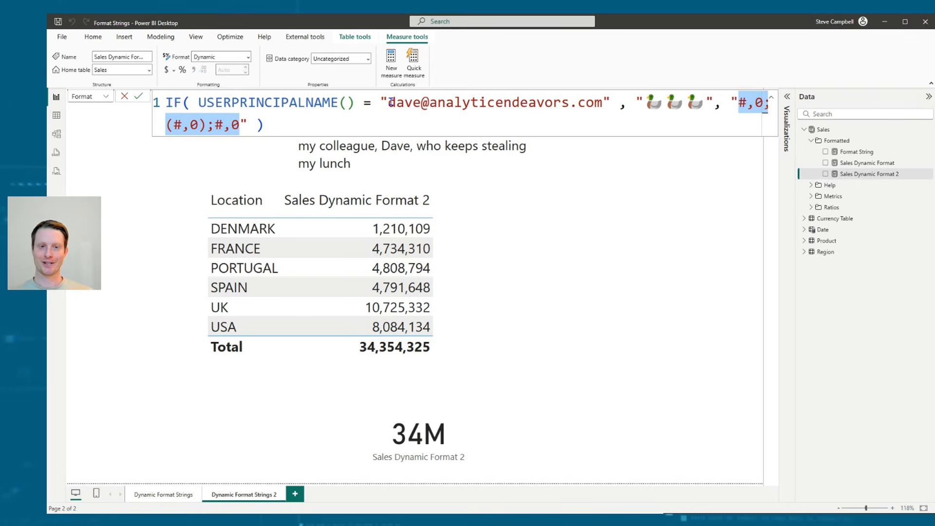
Copy the colleague's e-mail address from the format expression and view the report as that other user
{"action": "left_click_drag", "start_coordinate": [388, 102], "coordinate": [603, 104]}
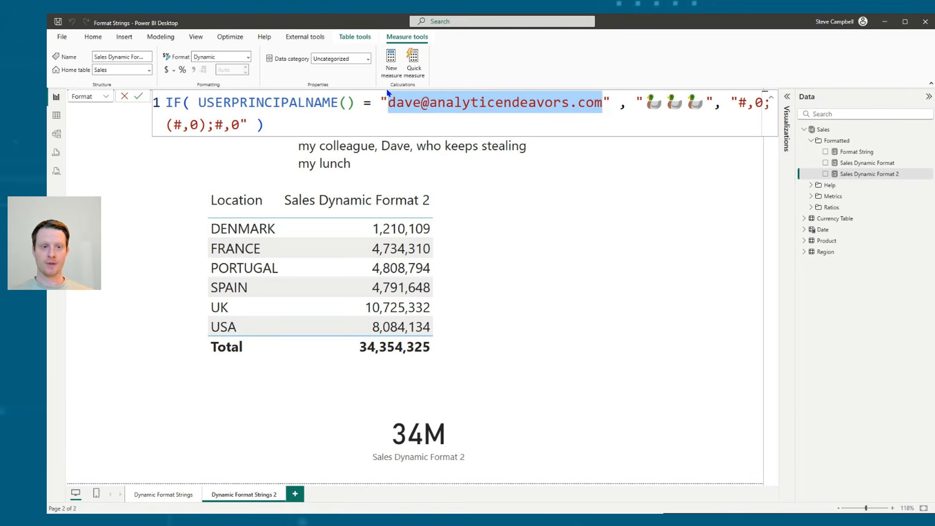
{"action": "key", "text": "Escape"}
{"action": "left_click", "coordinate": [161, 38]}
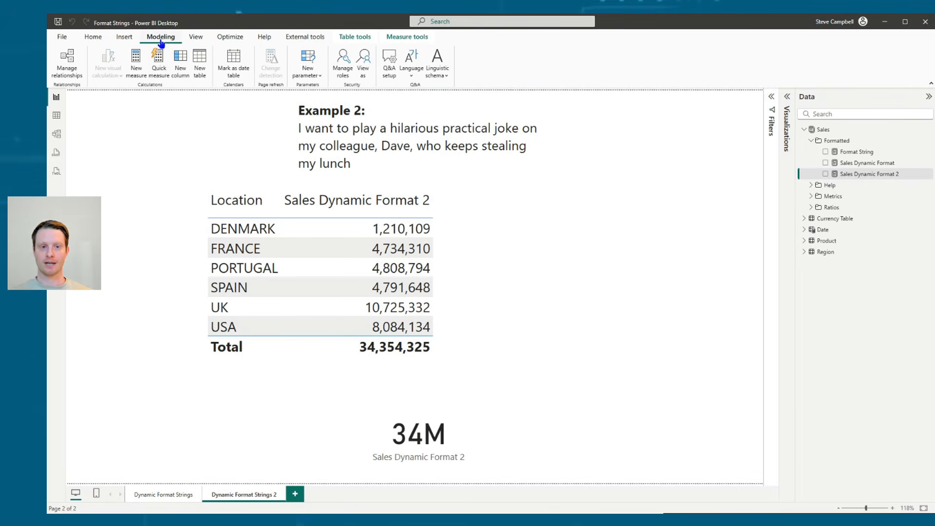
{"action": "left_click", "coordinate": [370, 74]}
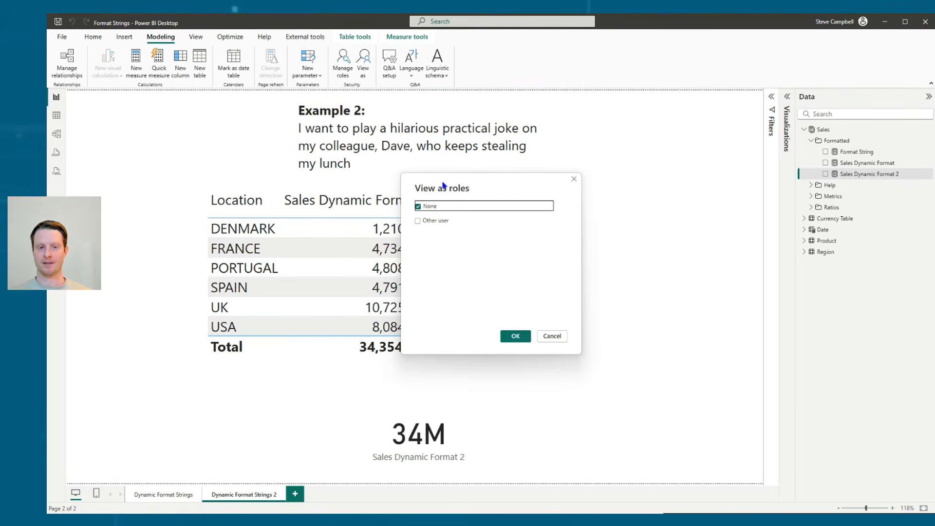
{"action": "left_click", "coordinate": [436, 220]}
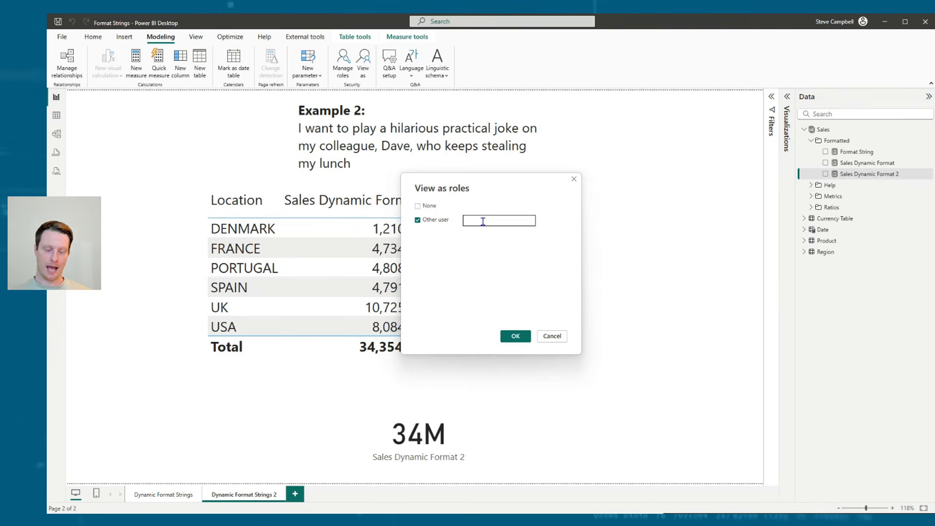
{"action": "key", "text": "ctrl+v"}
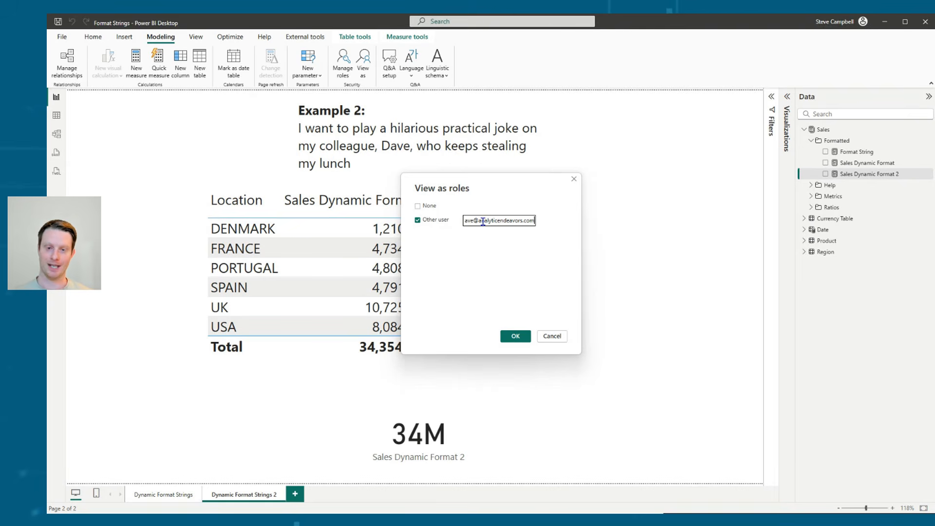
{"action": "left_click", "coordinate": [515, 336]}
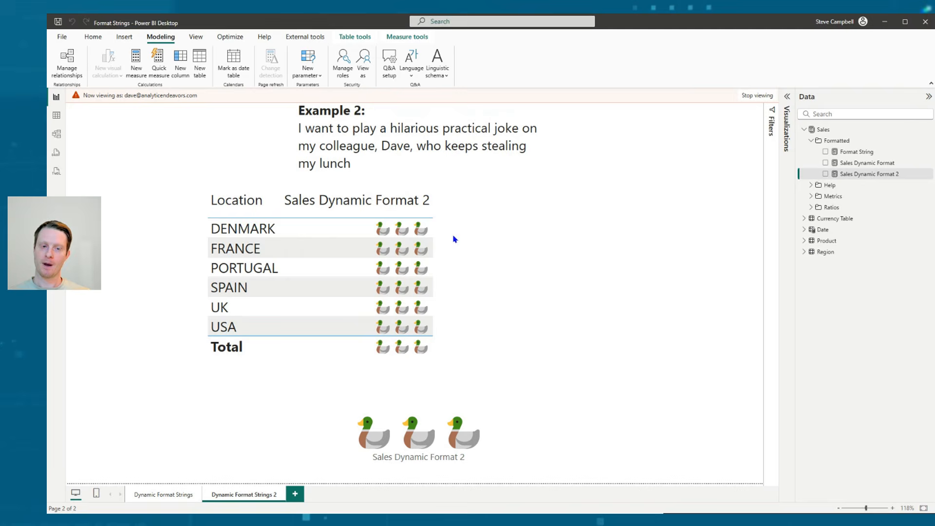
Copy the France row's Sales Dynamic Format 2 value from the table and paste it into a Notepad document
{"action": "right_click", "coordinate": [418, 234]}
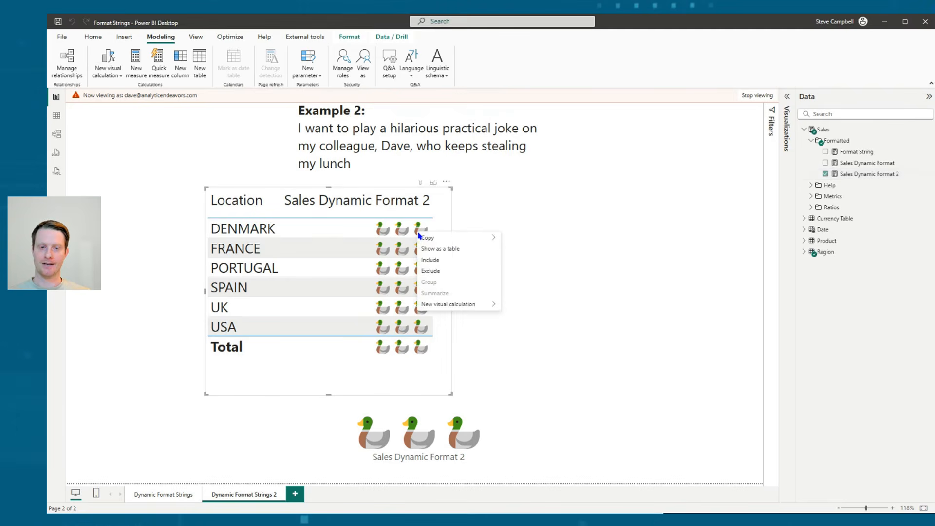
{"action": "right_click", "coordinate": [384, 249]}
{"action": "mouse_move", "coordinate": [398, 257]}
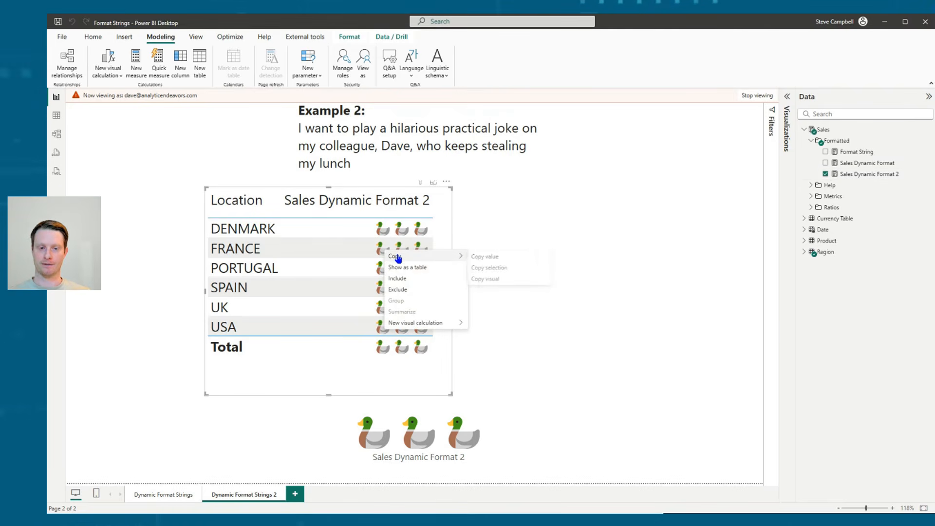
{"action": "left_click", "coordinate": [484, 257]}
{"action": "right_click", "coordinate": [643, 225]}
{"action": "left_click", "coordinate": [696, 280]}
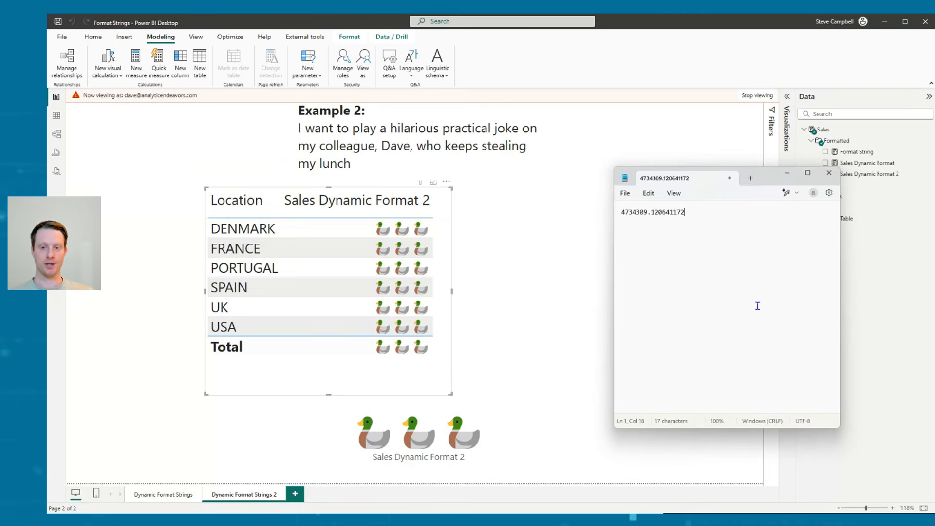
{"action": "left_click", "coordinate": [598, 269]}
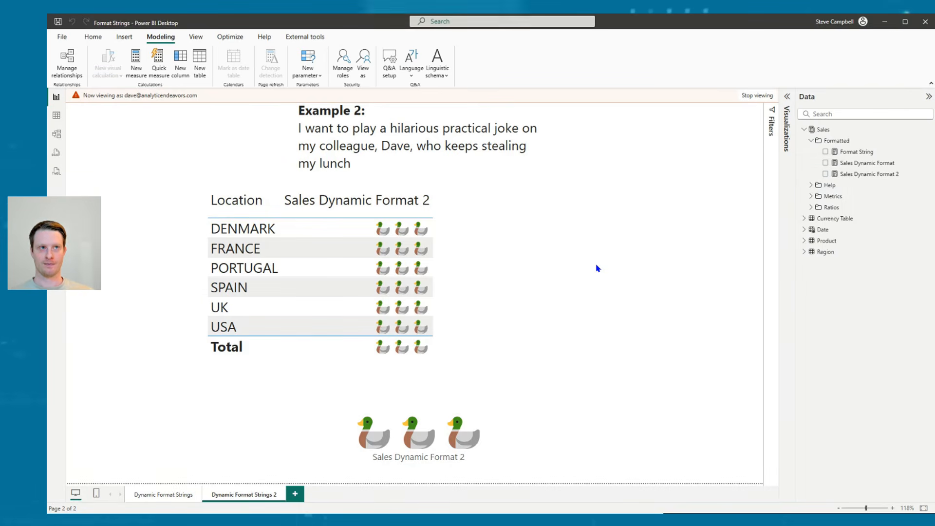